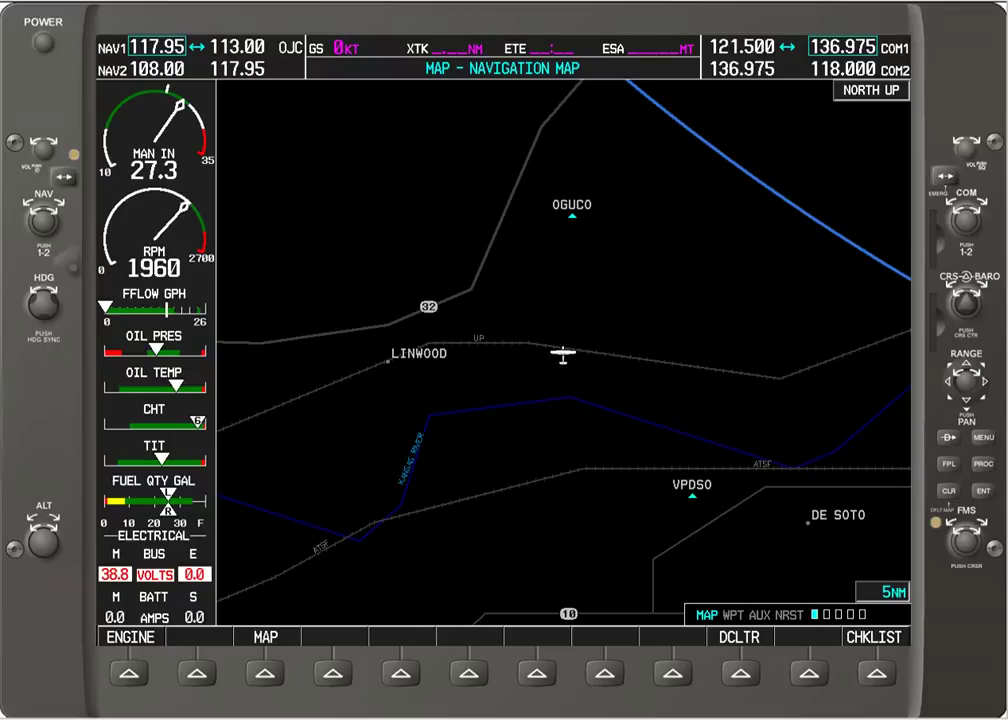
Open the Navigation Map Page Menu and scroll through Map Setup, Measure Bearing/Distance and Clear Stormscope Lightning.
left_click(982, 436)
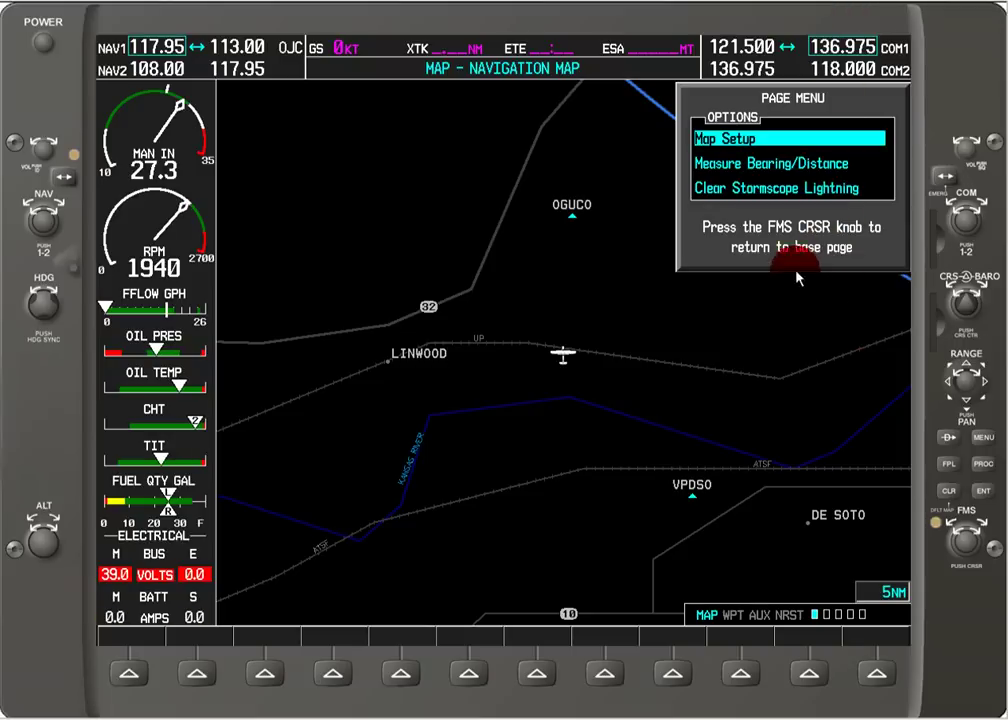
left_click(967, 536)
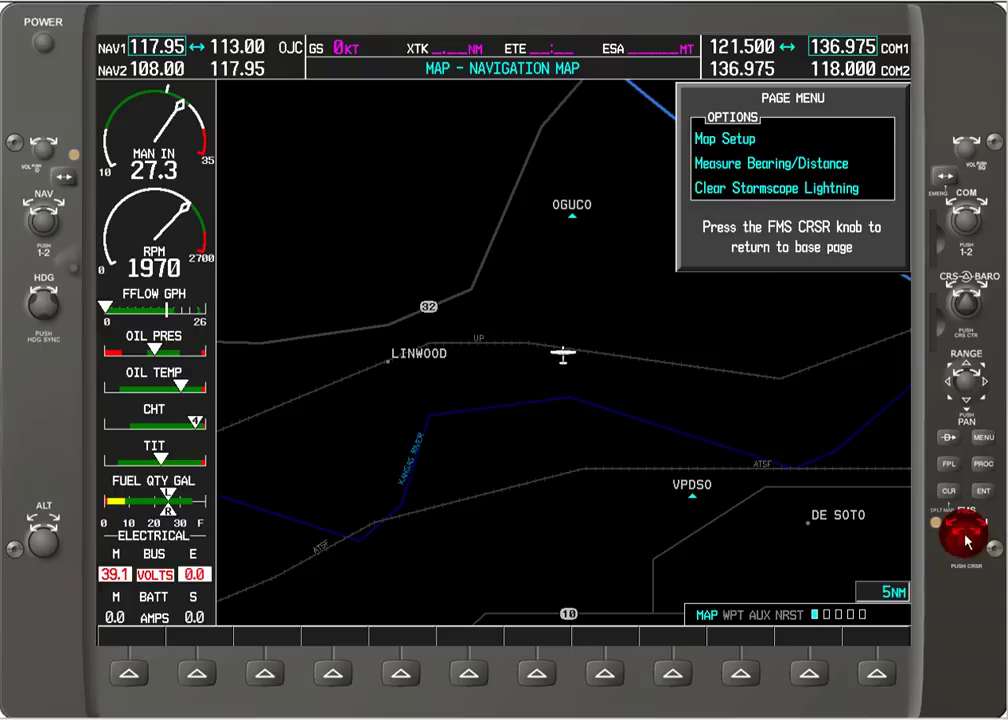
scroll(977, 537, "down", 1)
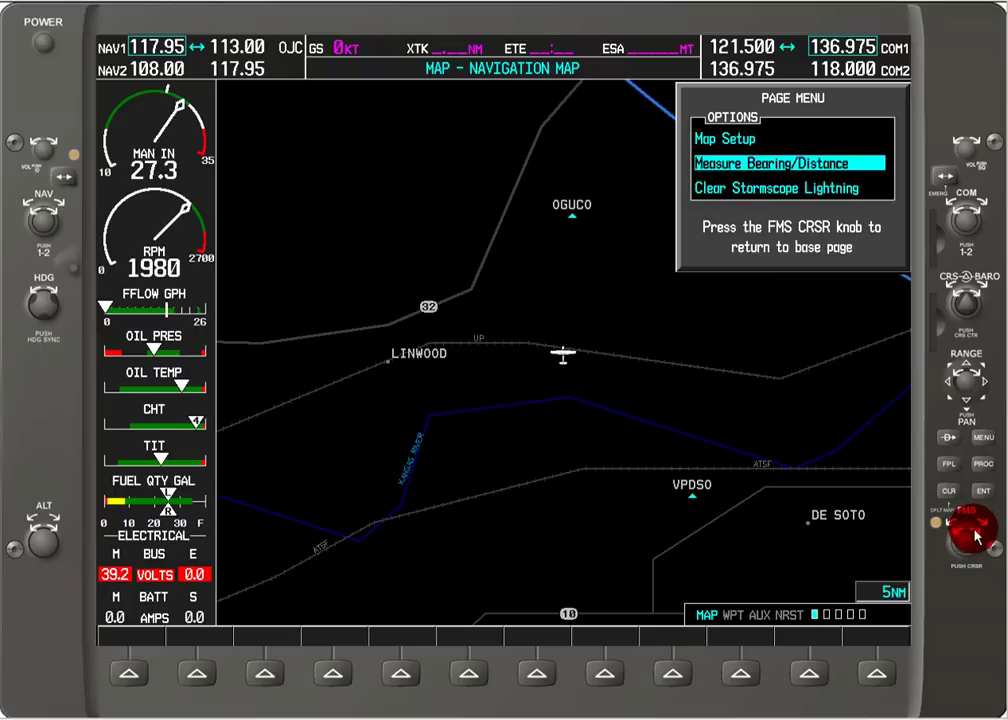
scroll(975, 536, "down", 1)
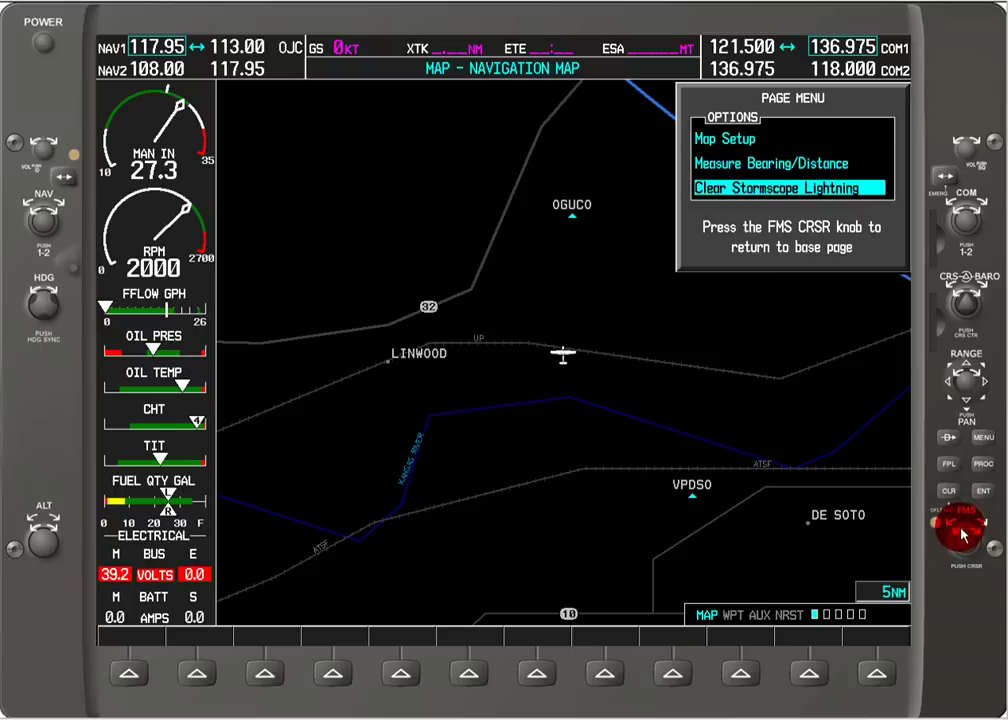
scroll(963, 533, "up", 2)
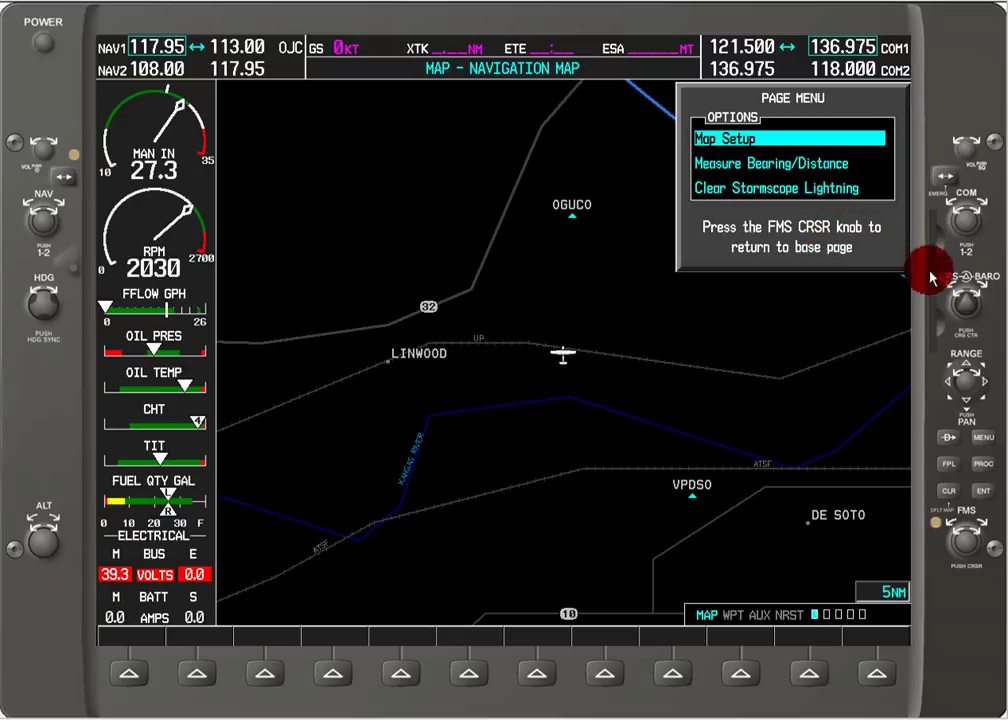
Review the Demo Mode setup (TRK FPL mode, 357° heading), then close it back to the map.
left_click(983, 437)
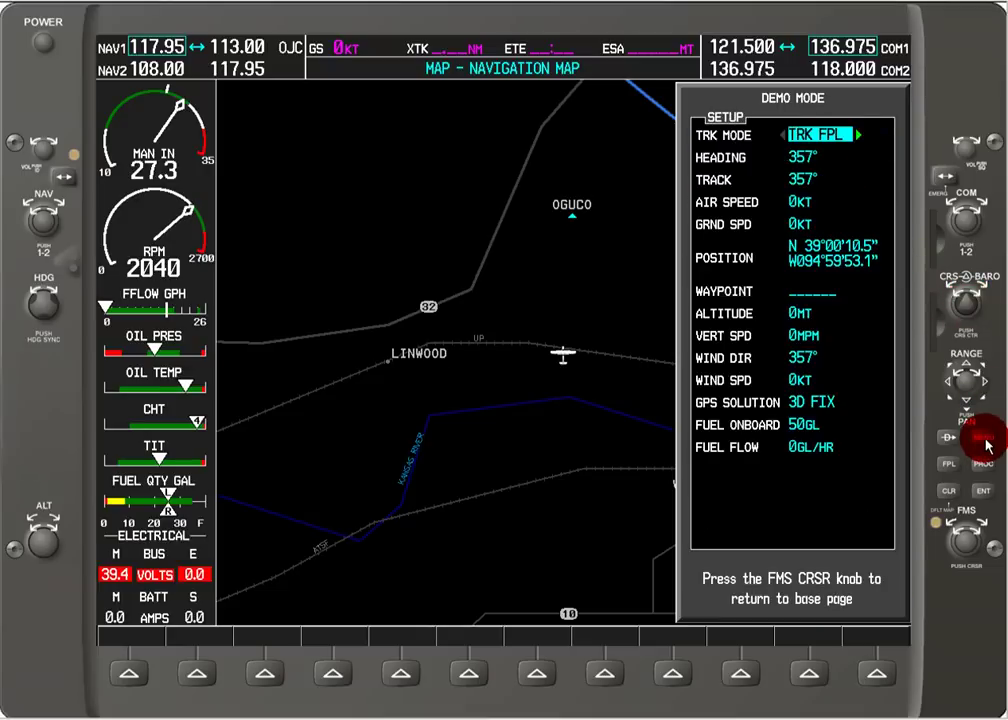
left_click(785, 99)
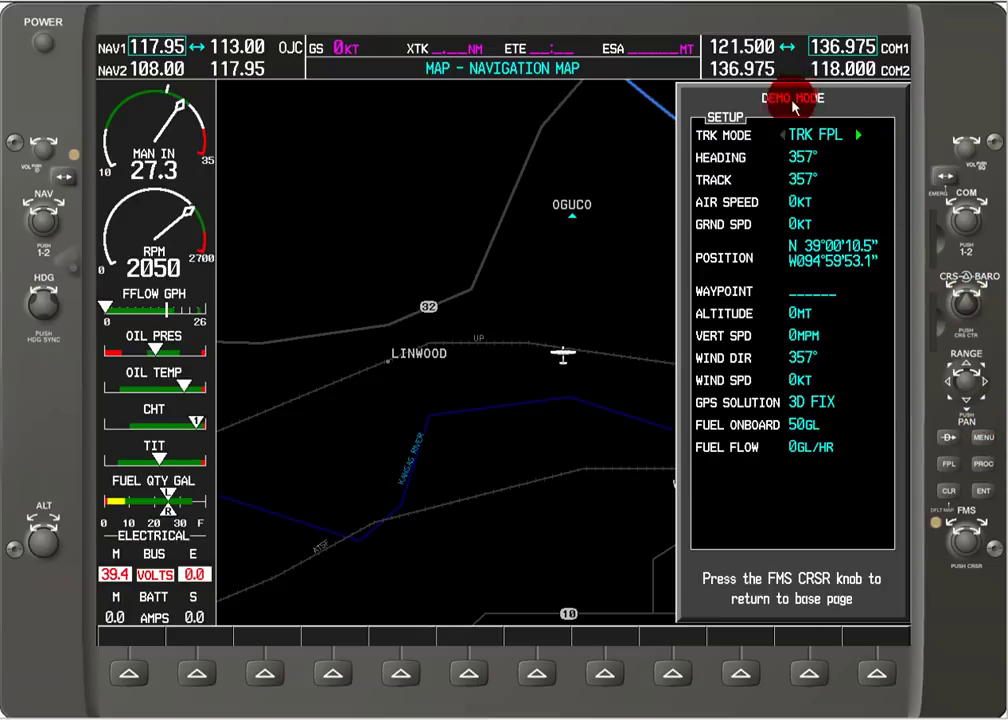
left_click(983, 437)
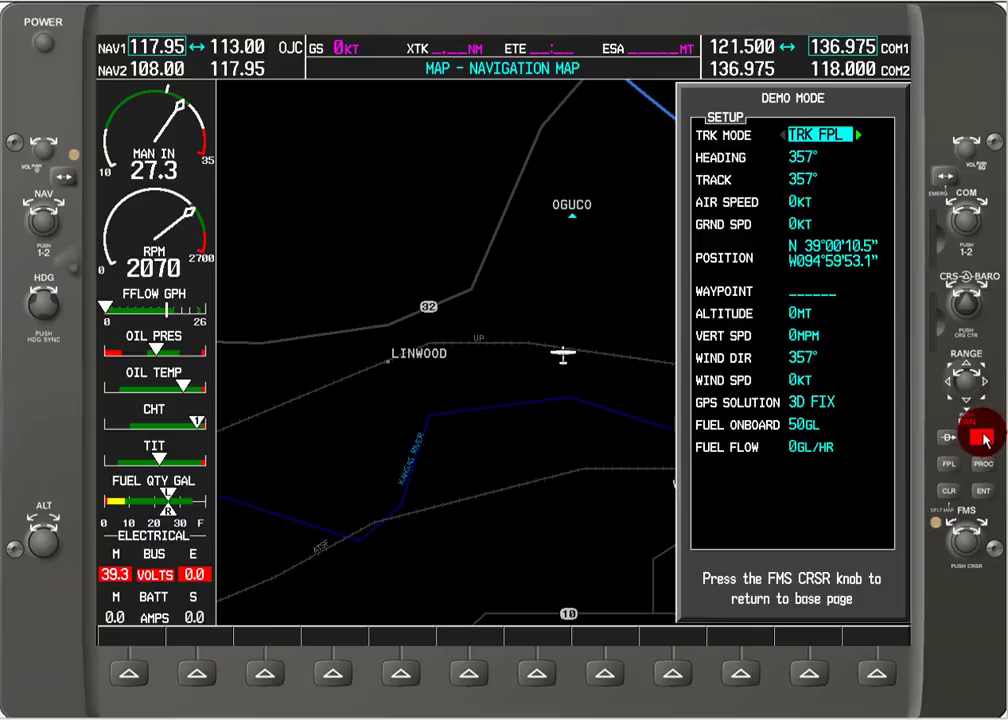
left_click(985, 440)
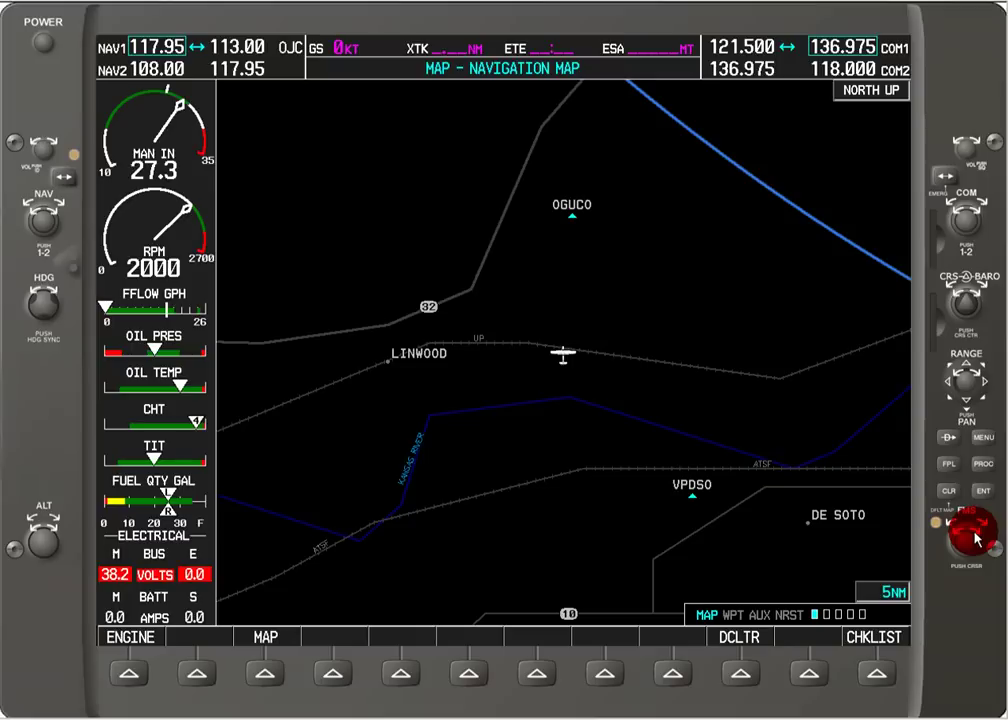
Cycle through the traffic, Stormscope, weather and TAWS terrain map pages toward the 51K airport information page.
scroll(975, 540, "down", 1)
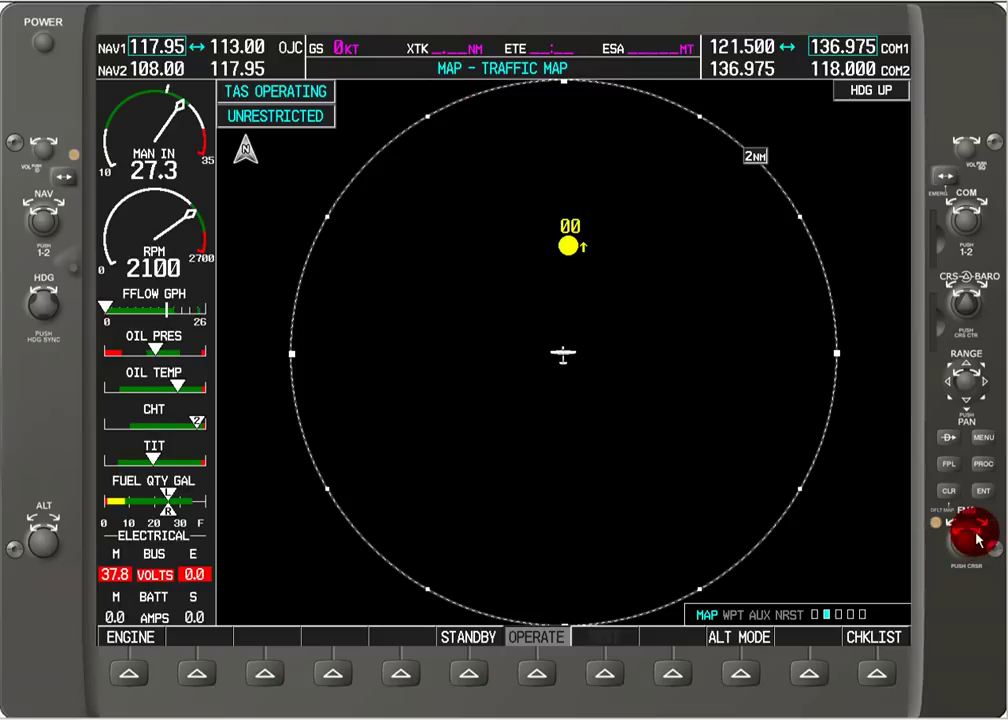
scroll(978, 540, "up", 1)
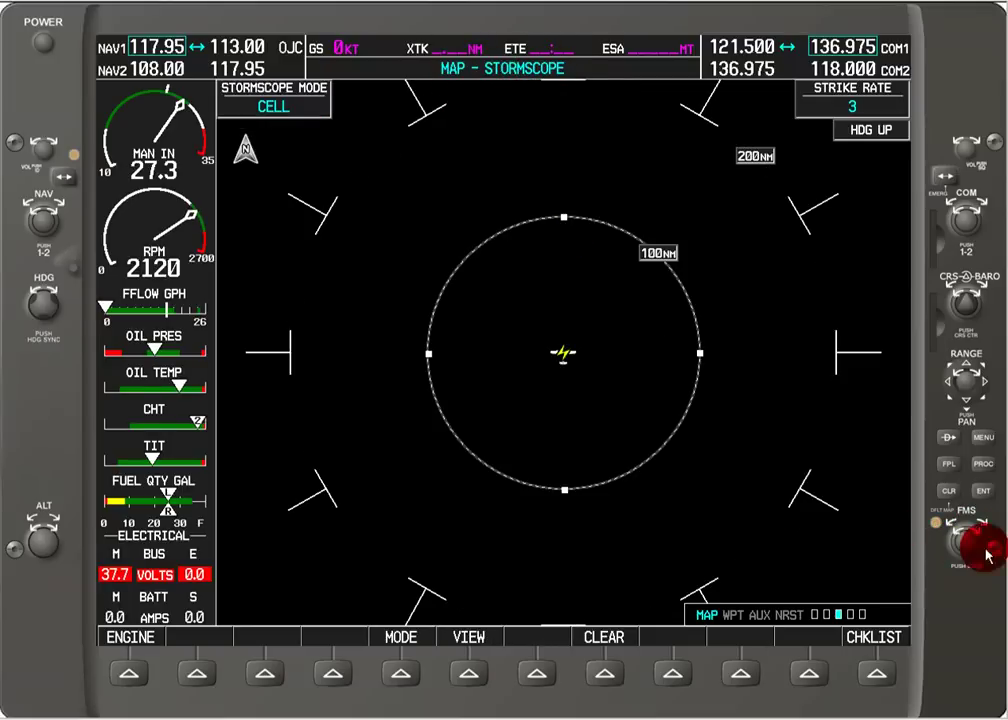
scroll(978, 540, "up", 1)
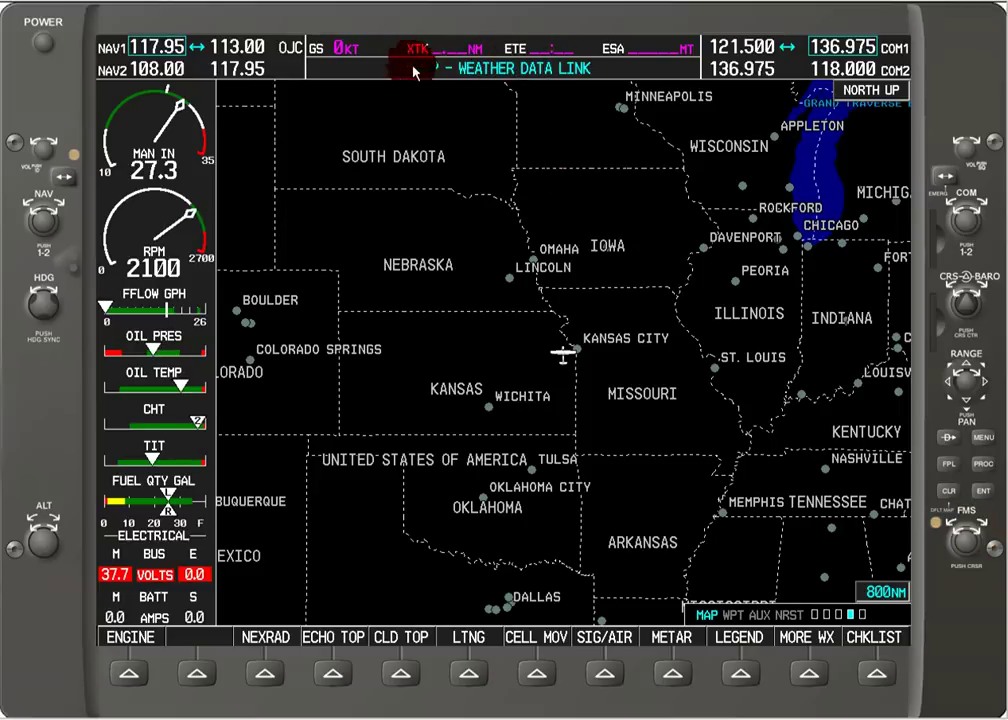
scroll(978, 540, "up", 1)
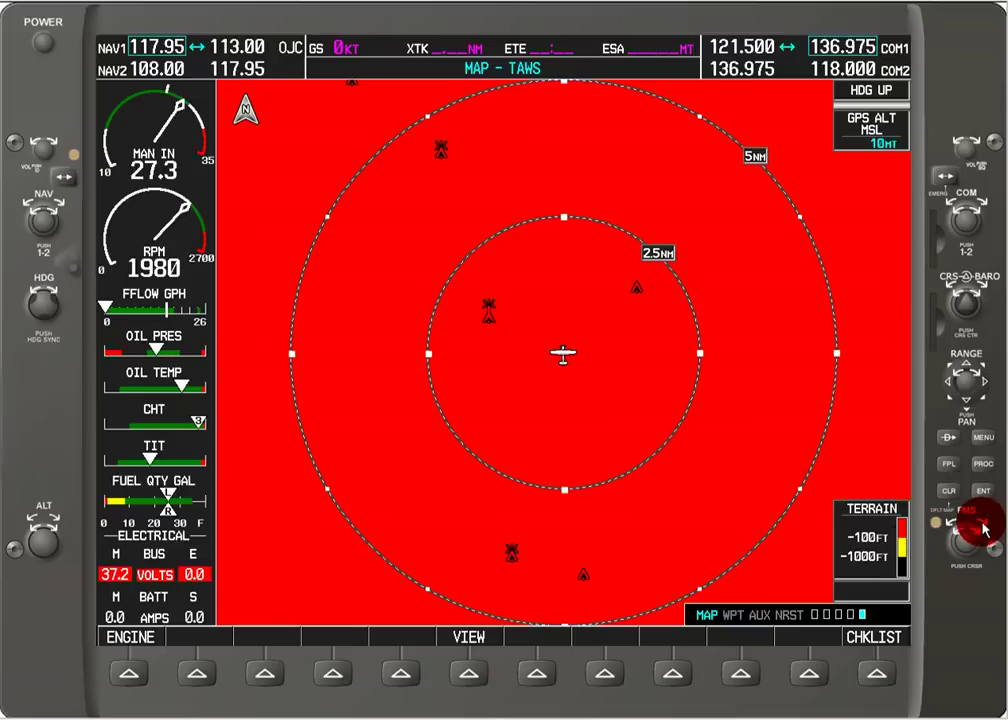
scroll(983, 530, "up", 1)
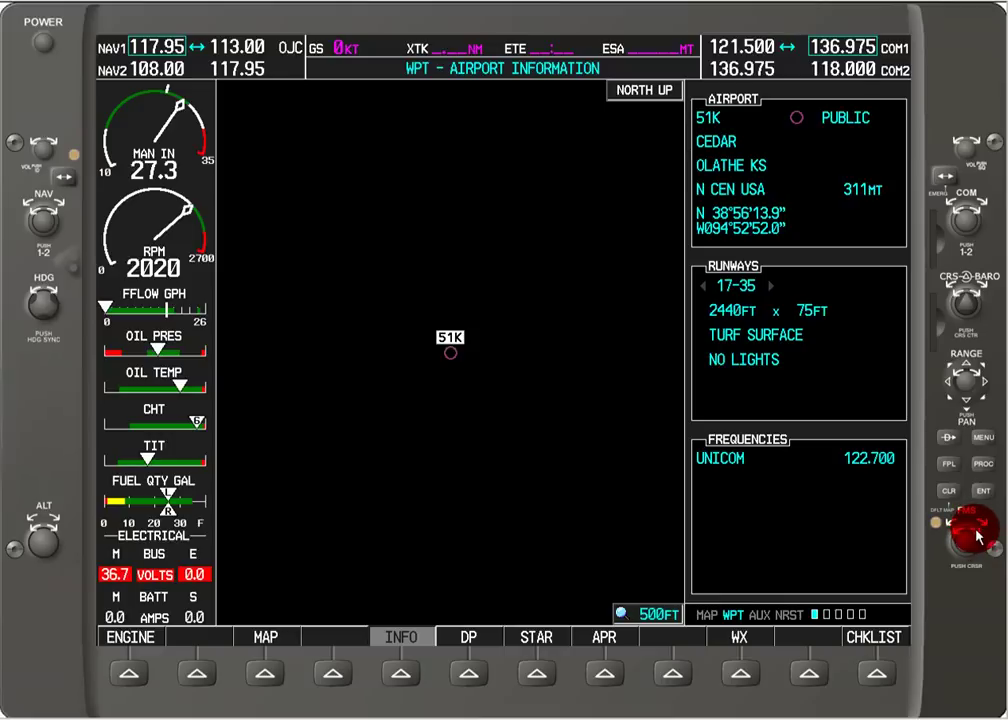
Step past Intersection, NDB and VOR Information to the User WPT page showing 0 of 1000 waypoints.
scroll(976, 535, "up", 1)
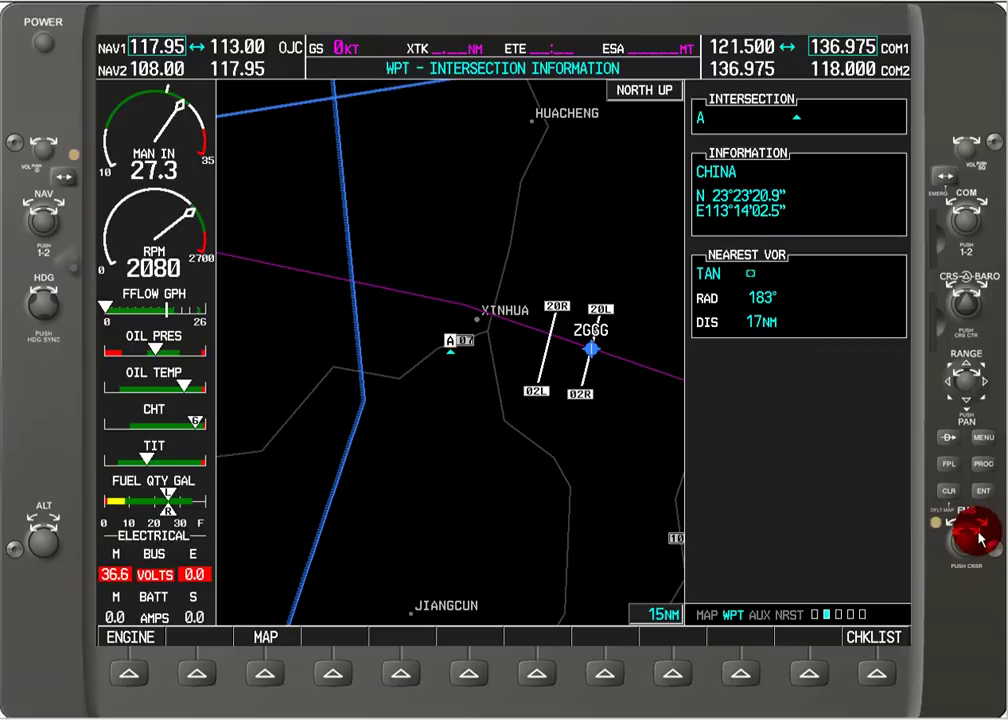
scroll(979, 537, "up", 1)
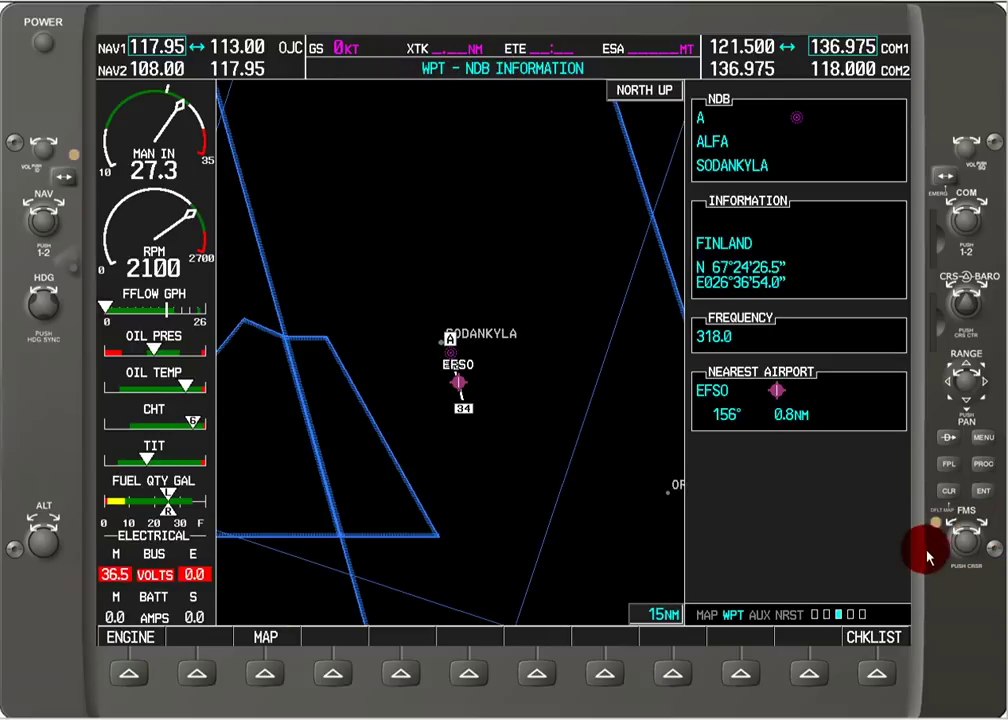
scroll(975, 537, "up", 1)
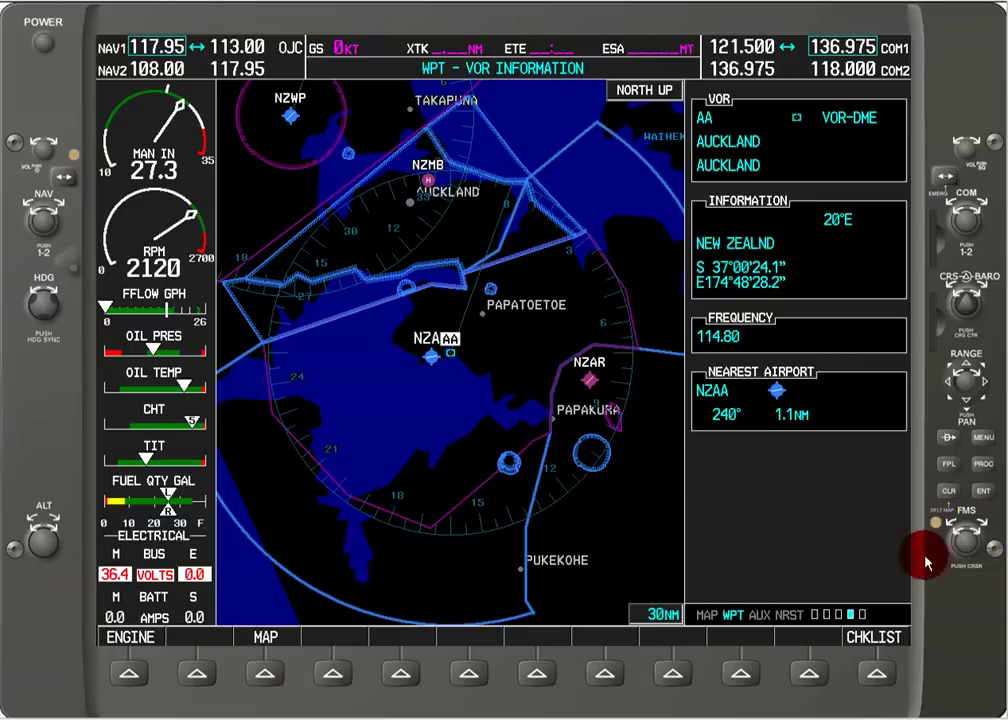
scroll(977, 540, "up", 1)
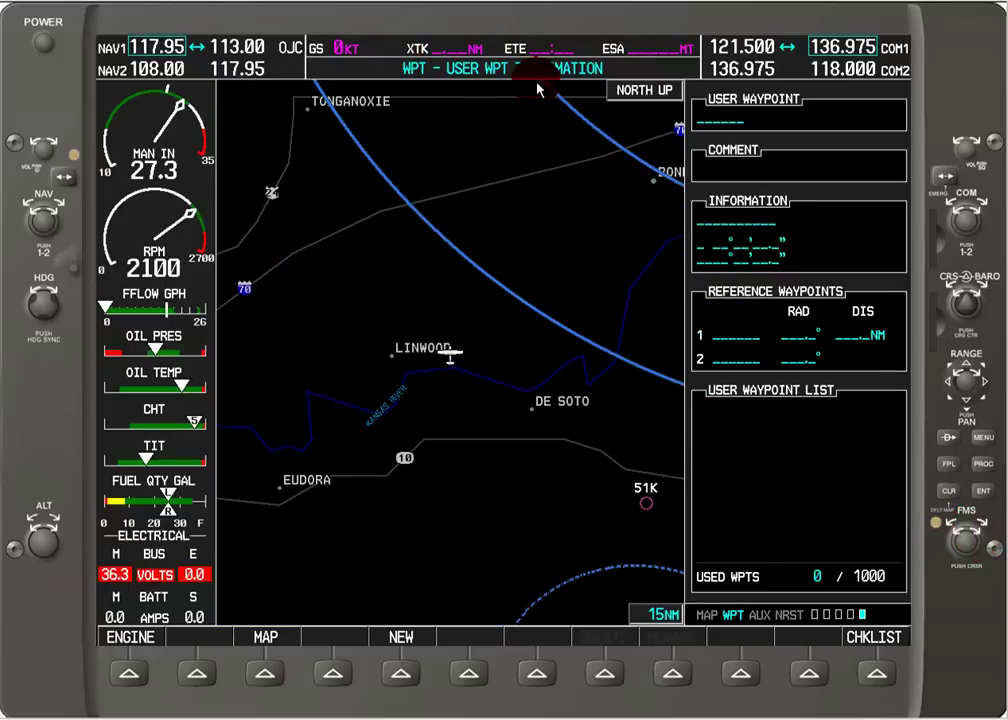
Switch to the AUX - Trip Planning page in automatic mode with empty trip and fuel stats.
mouse_move(727, 637)
left_mouse_down()
mouse_move(828, 612)
mouse_move(731, 620)
mouse_move(570, 477)
left_mouse_up()
mouse_move(388, 58)
left_mouse_down()
mouse_move(420, 61)
mouse_move(417, 83)
mouse_move(414, 72)
mouse_move(475, 72)
mouse_move(446, 70)
mouse_move(562, 83)
mouse_move(596, 169)
left_mouse_up()
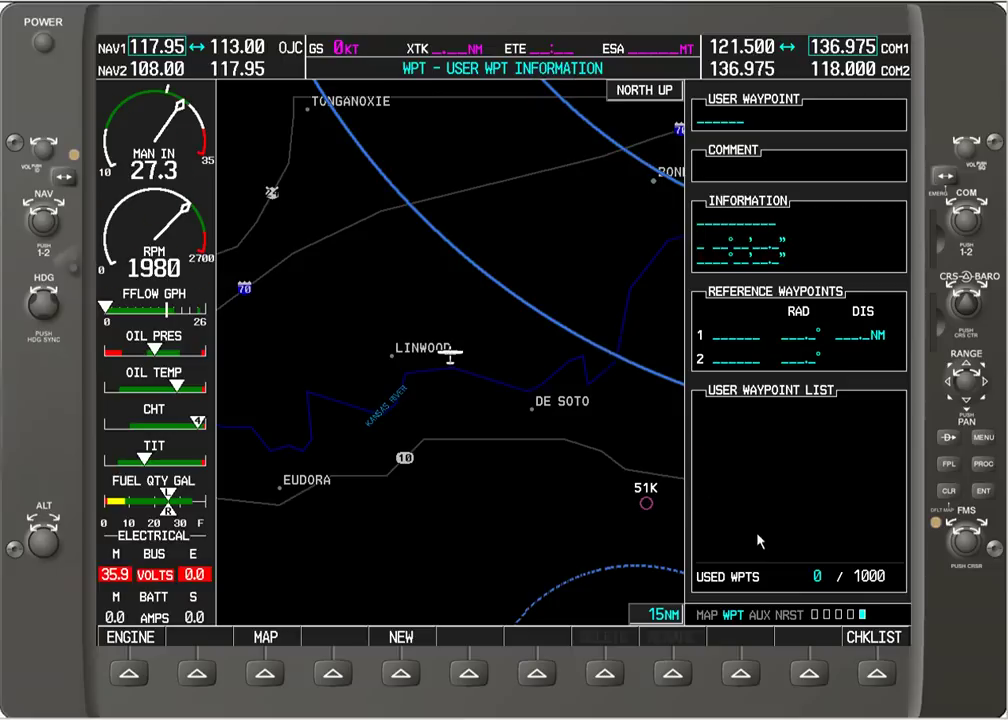
left_click(972, 535)
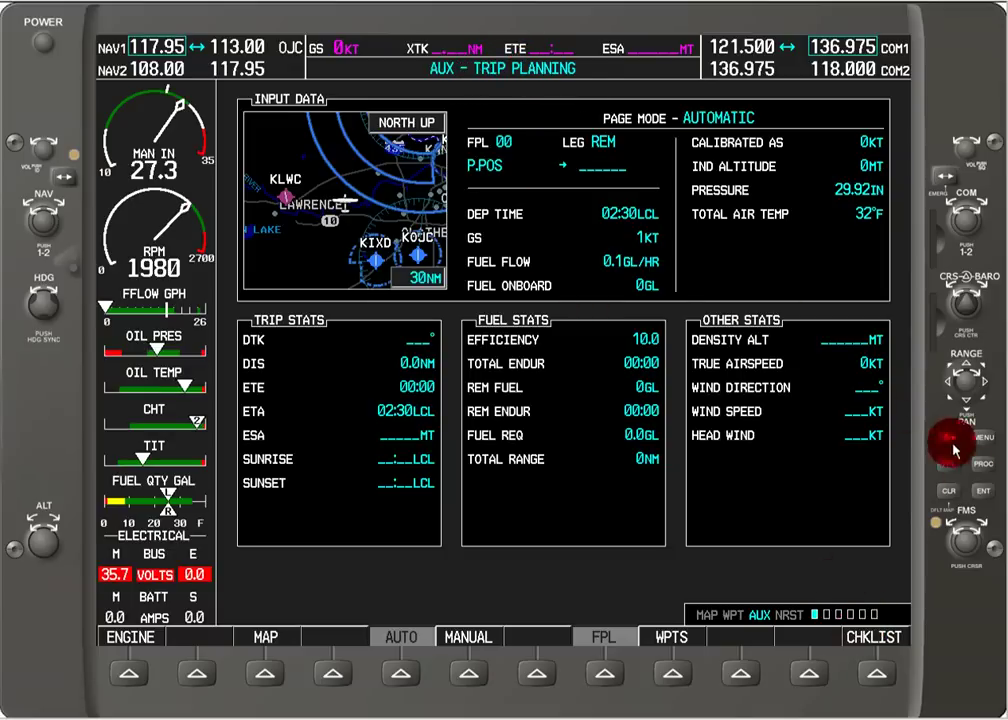
scroll(978, 537, "up", 1)
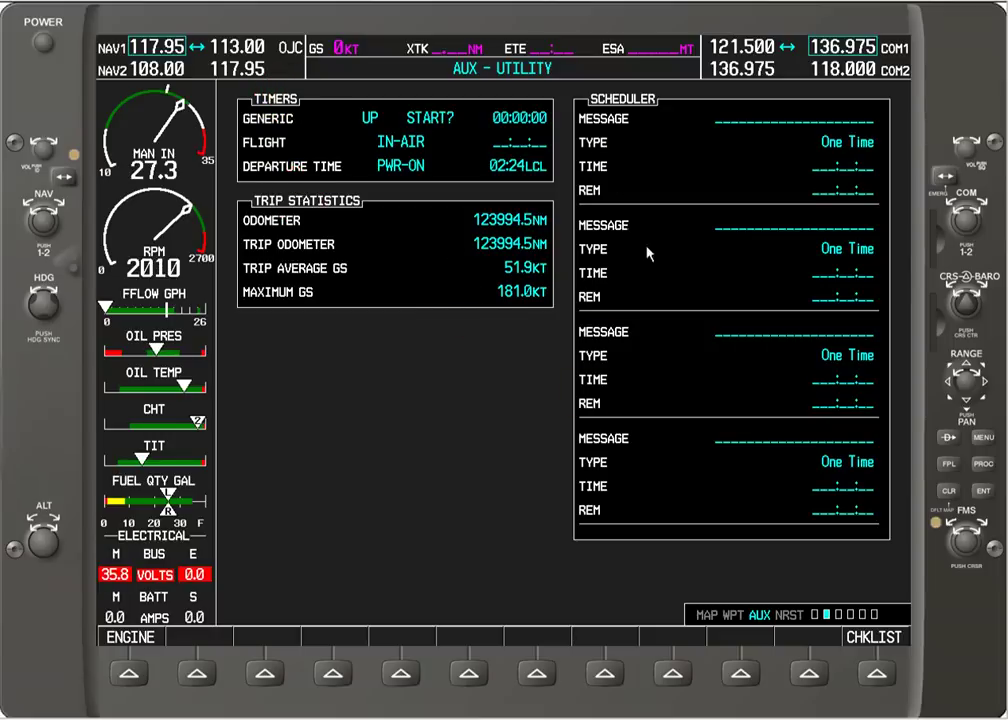
scroll(978, 536, "down", 1)
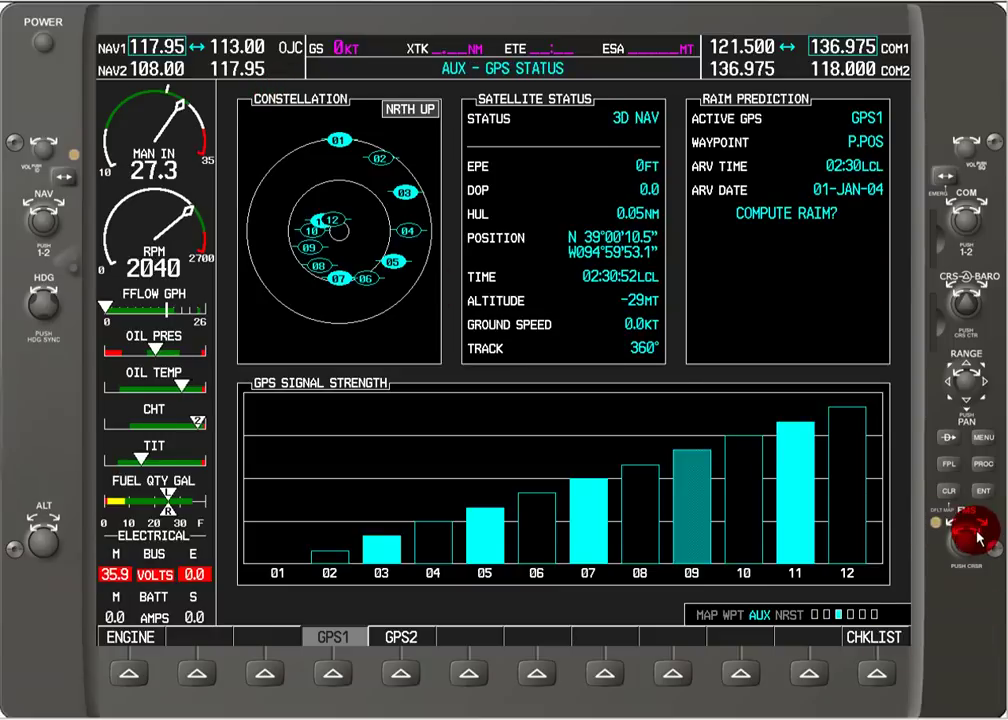
scroll(978, 536, "down", 1)
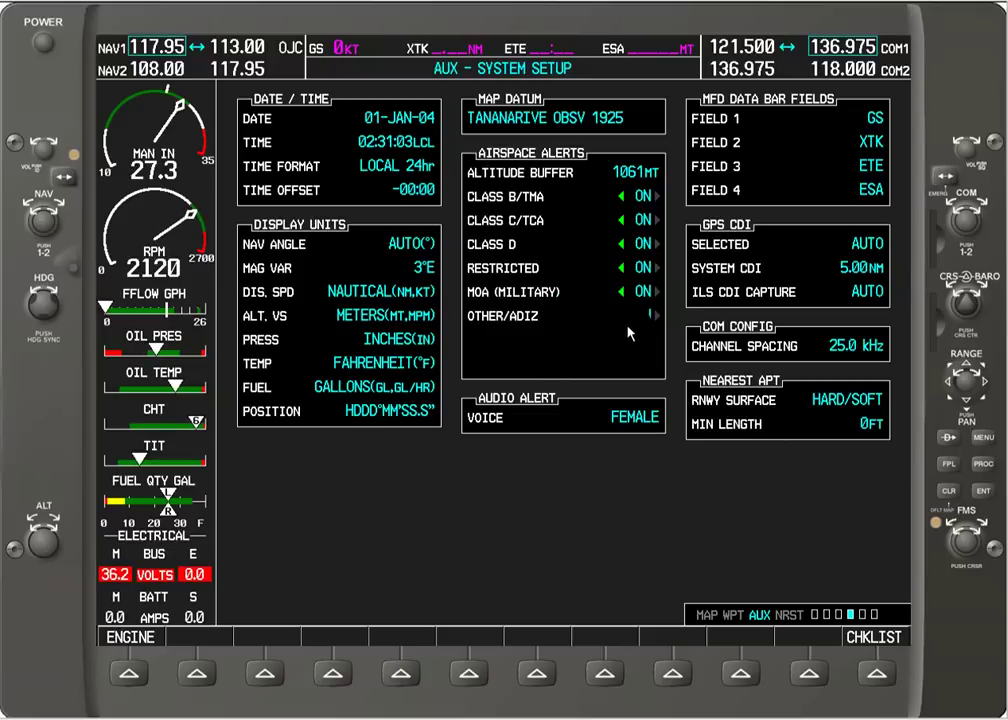
left_click(507, 418)
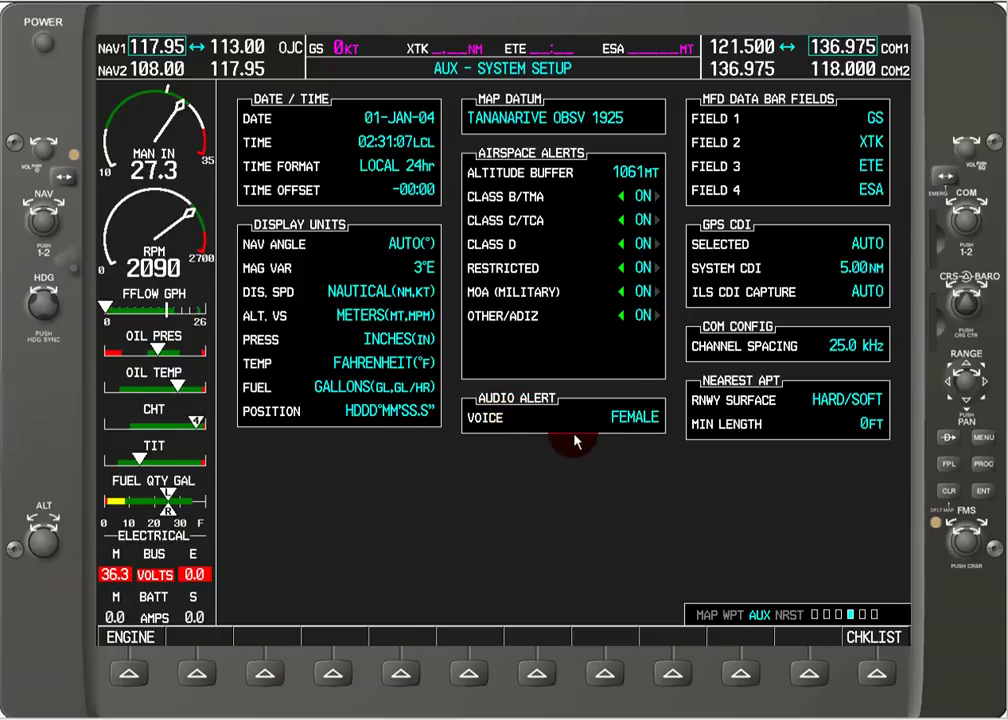
left_click(603, 423)
left_click(669, 418)
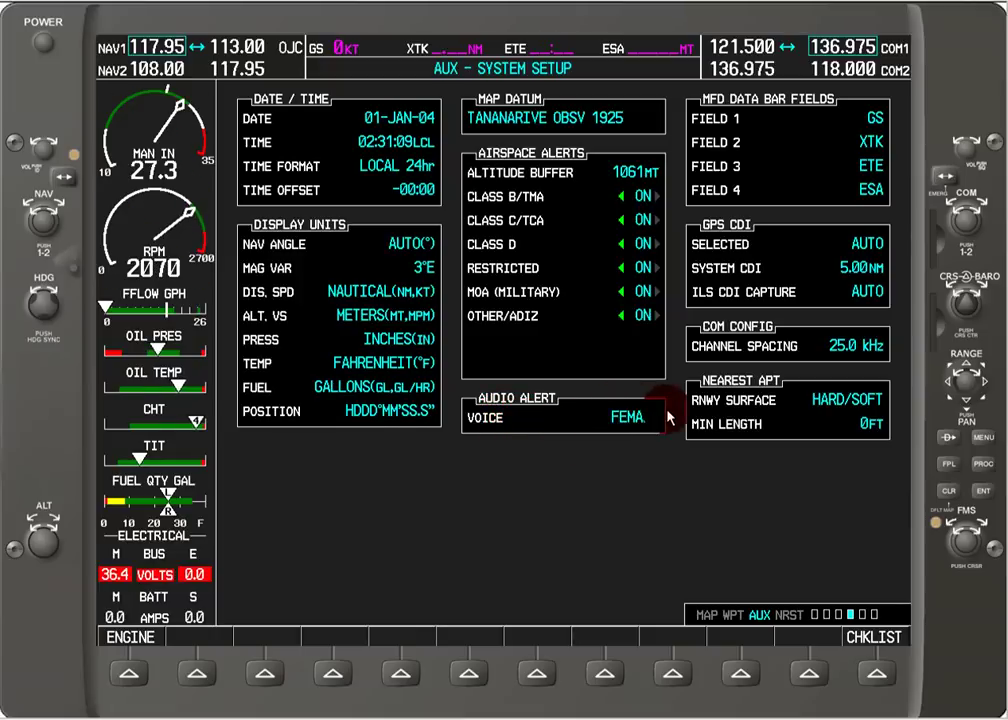
left_click(731, 395)
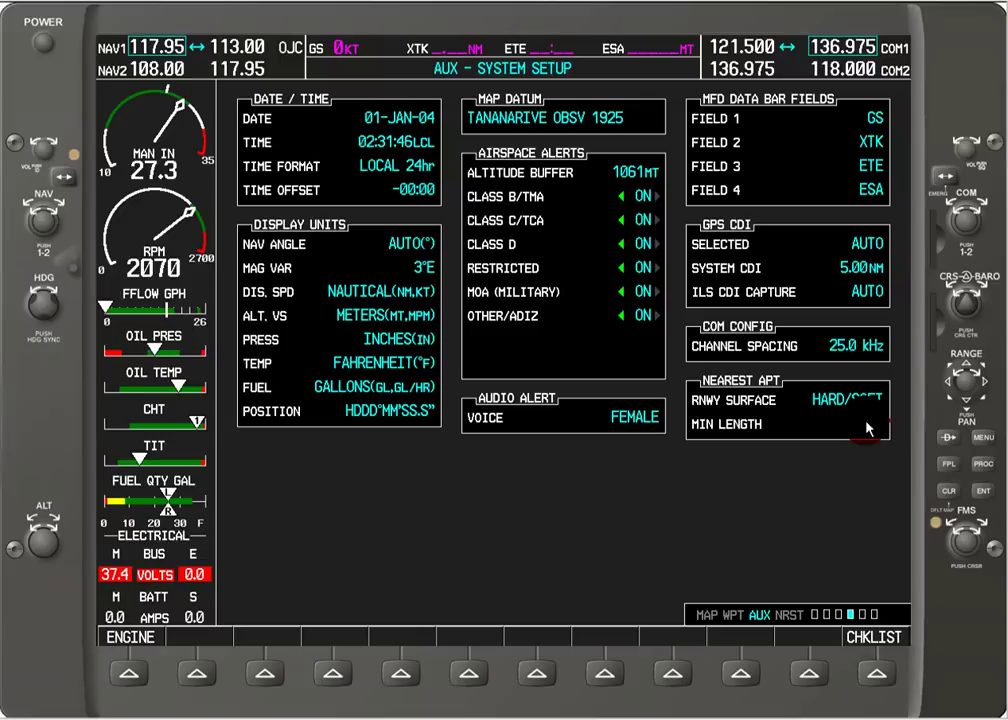
left_click(941, 487)
left_click(977, 537)
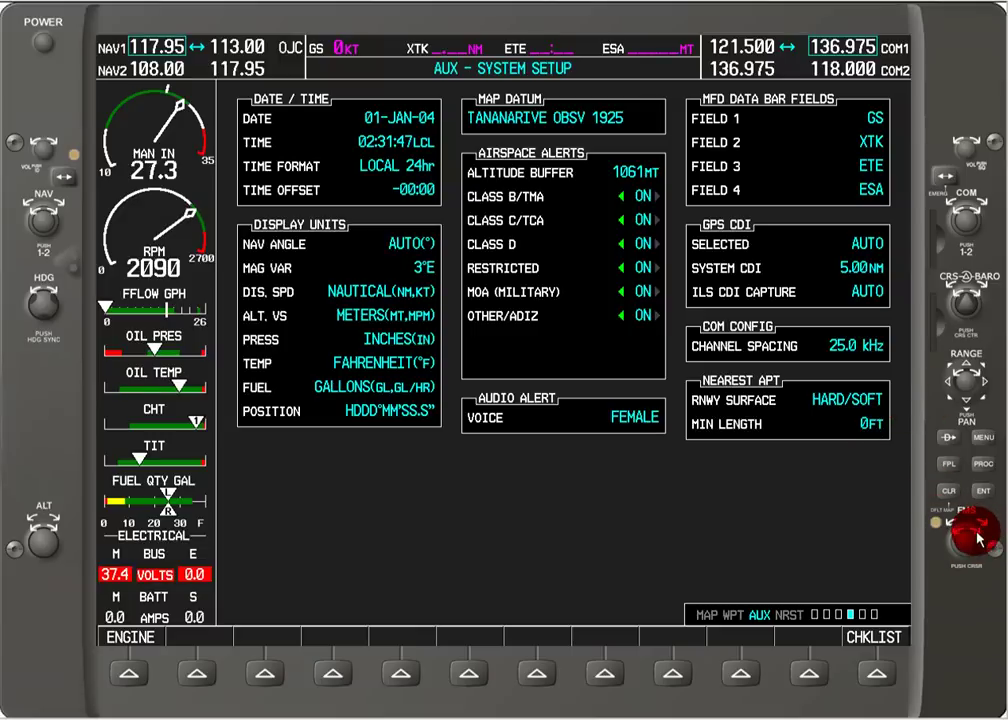
Advance through AUX XM Information to System Status showing LRU status, airframe and database versions.
left_click(977, 537)
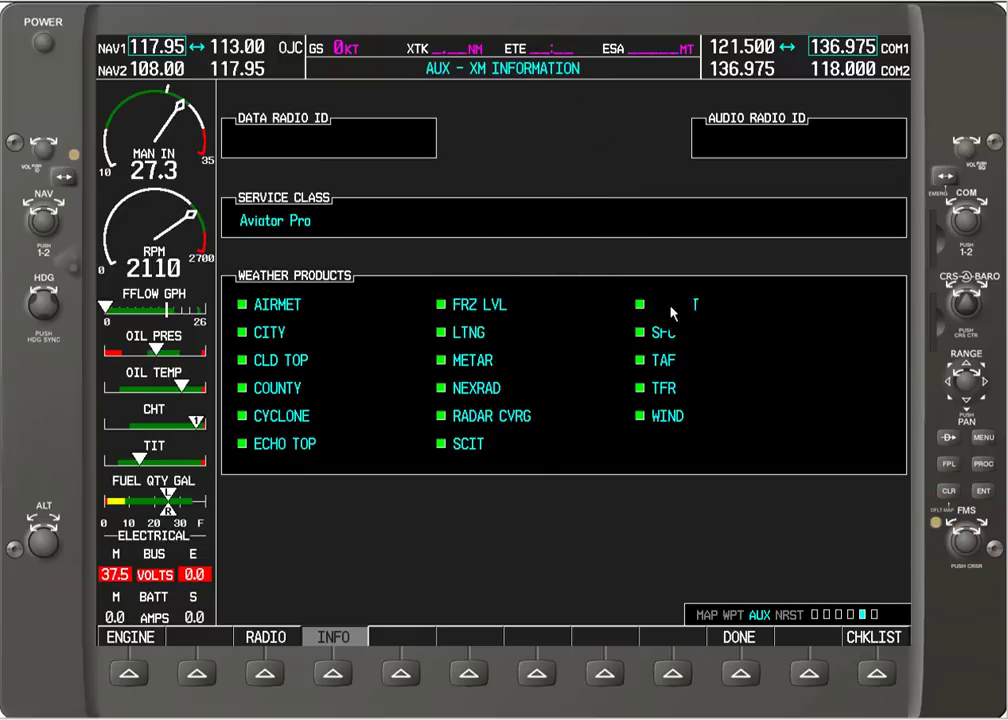
left_click(975, 536)
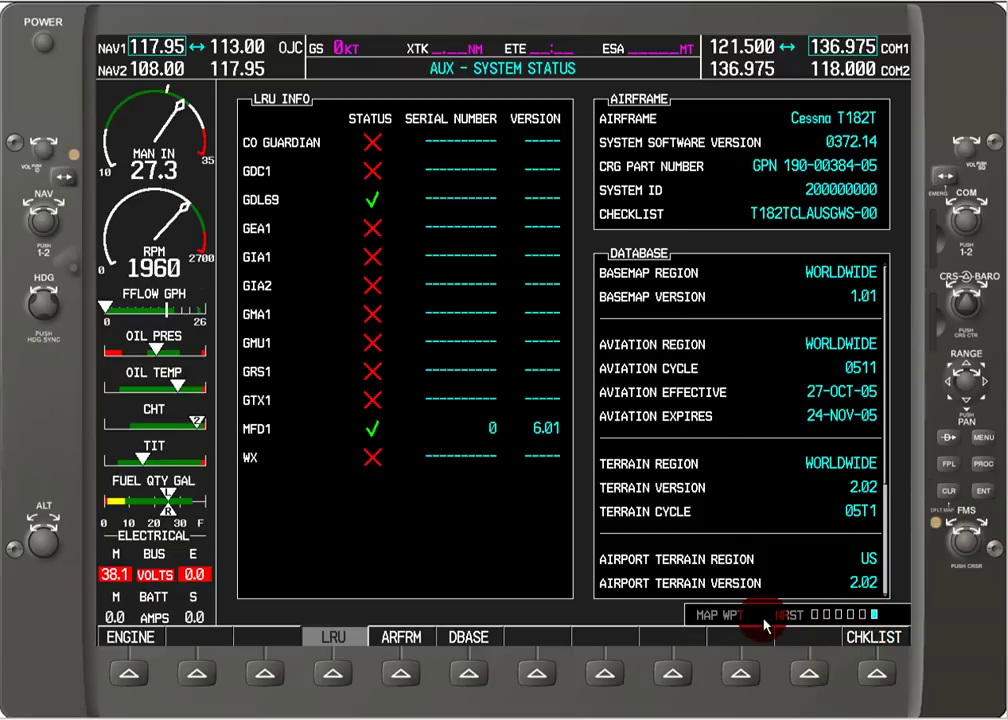
Jump from the AUX group to the NRST Nearest Airports page around 51K.
left_click(980, 528)
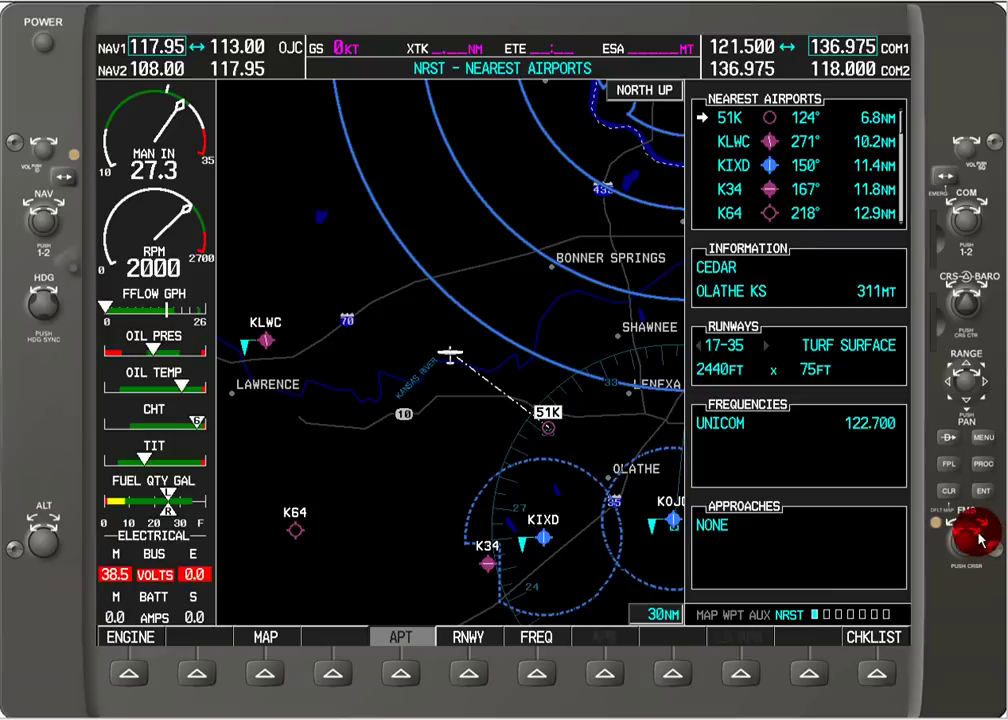
Cycle through nearest intersections, NDB, VOR, user waypoints and frequencies to Nearest Airspaces.
scroll(972, 540, "up", 1)
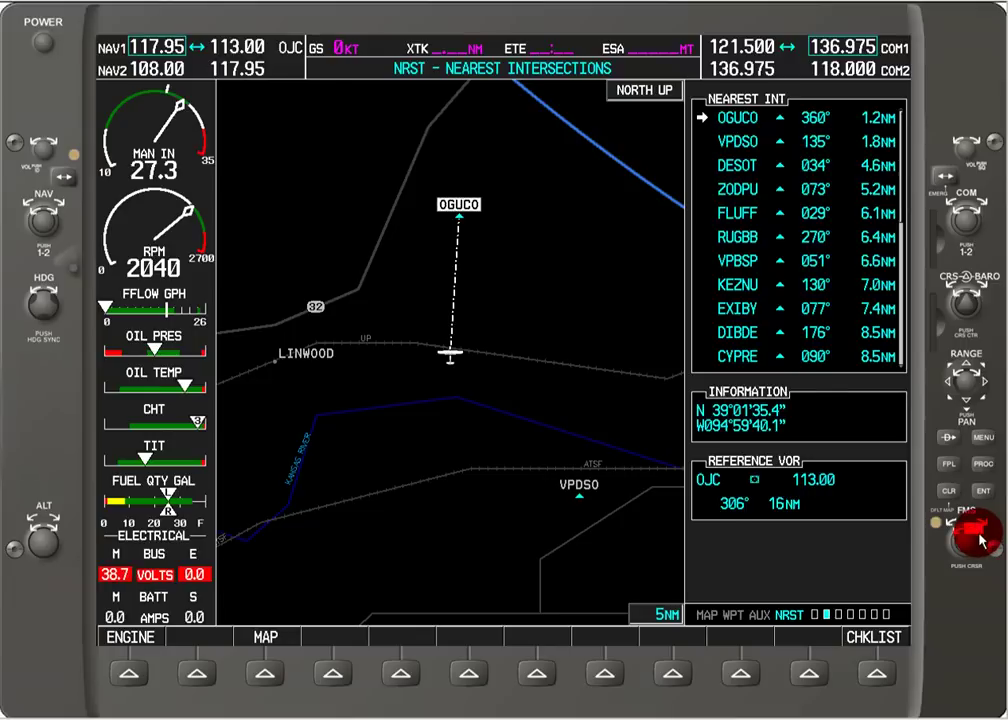
scroll(983, 545, "up", 1)
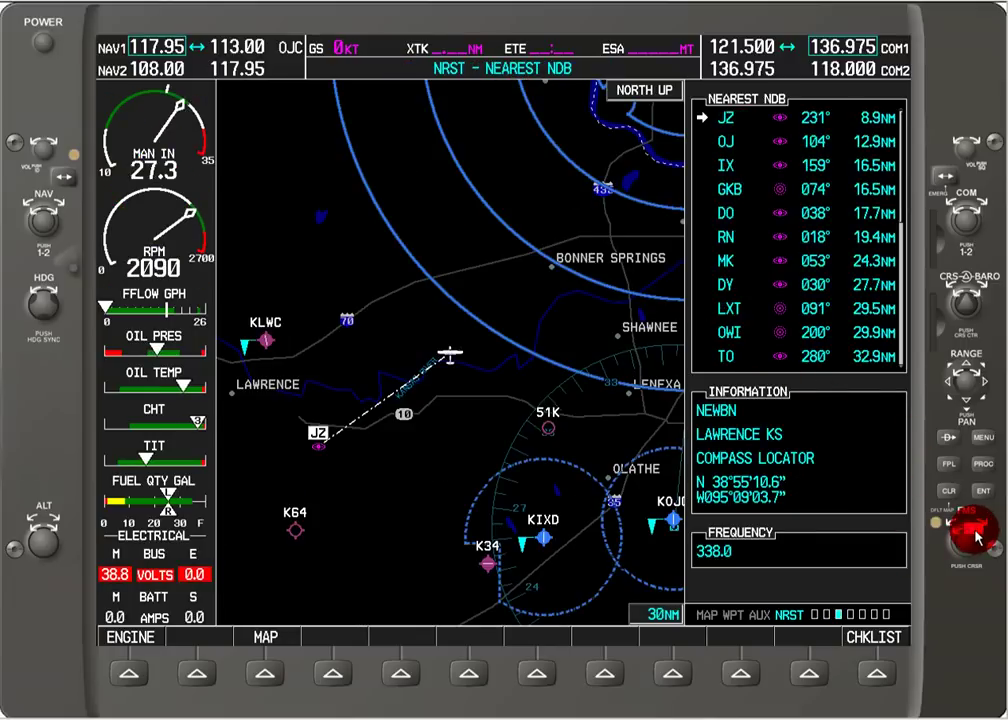
scroll(977, 537, "up", 1)
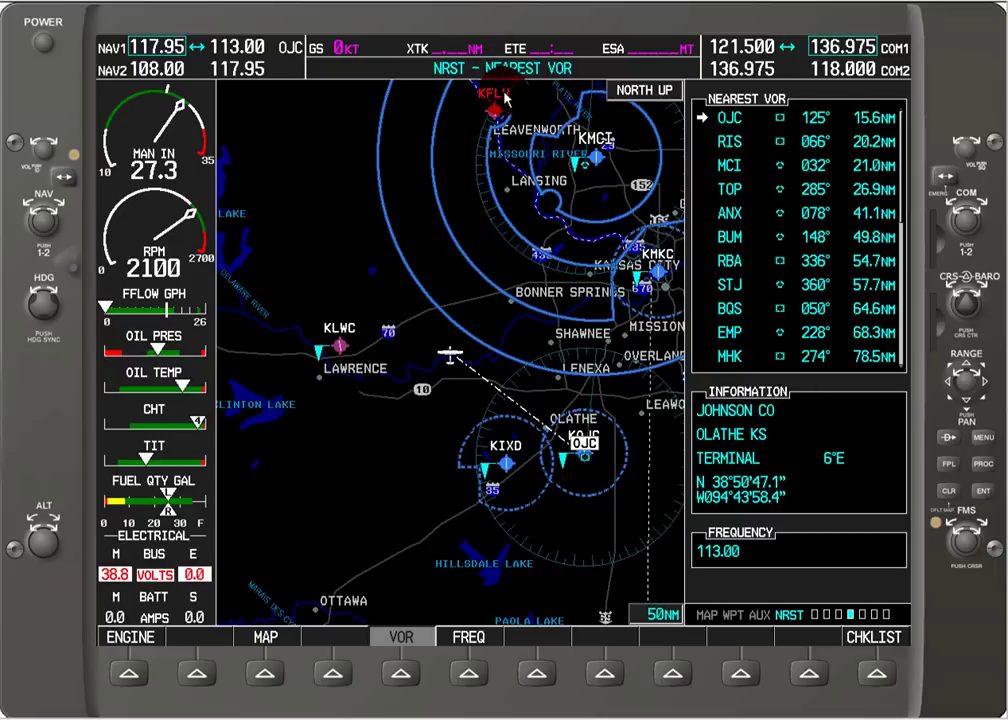
scroll(977, 537, "up", 1)
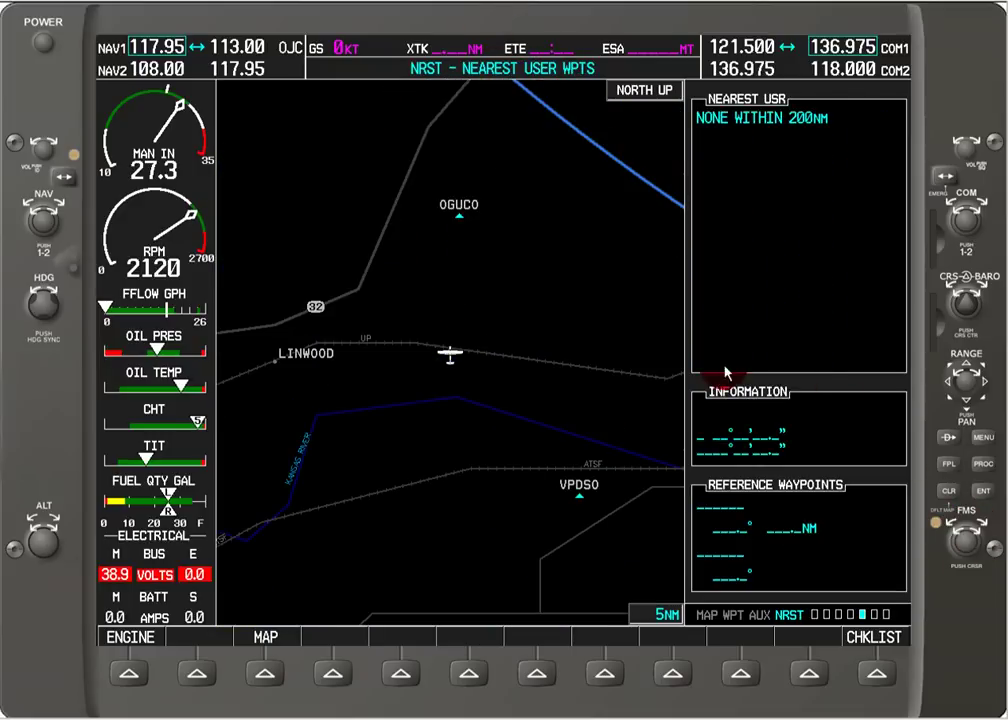
scroll(977, 541, "up", 1)
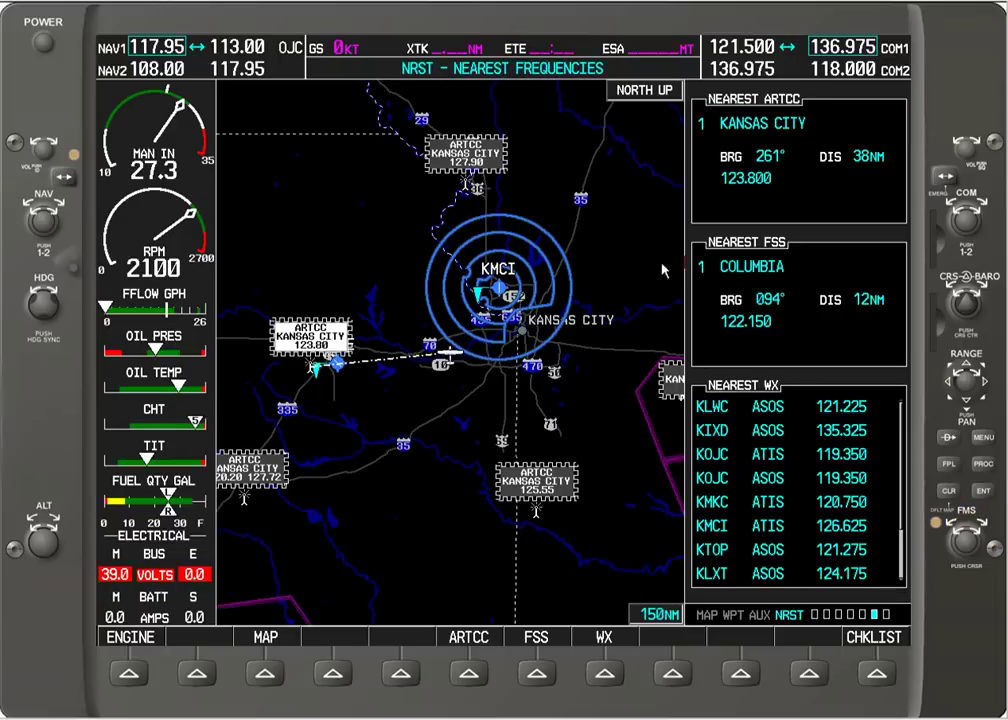
scroll(977, 541, "up", 1)
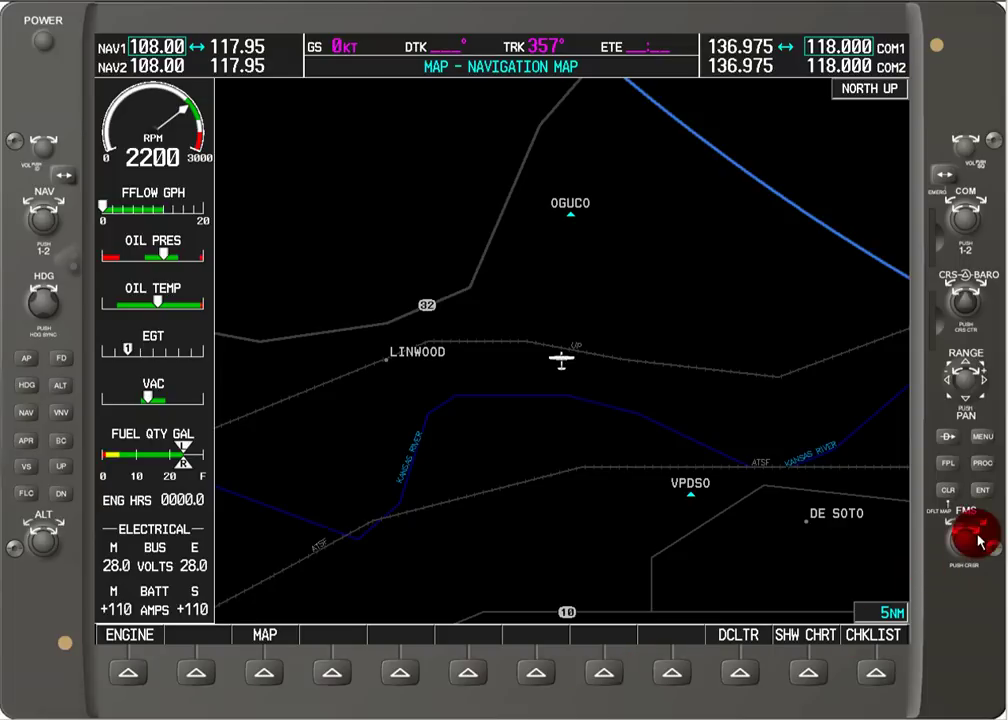
Preview the traffic, weather and TAWS maps, then show Airport Information for 51K Cedar, Olathe KS.
left_click(984, 531)
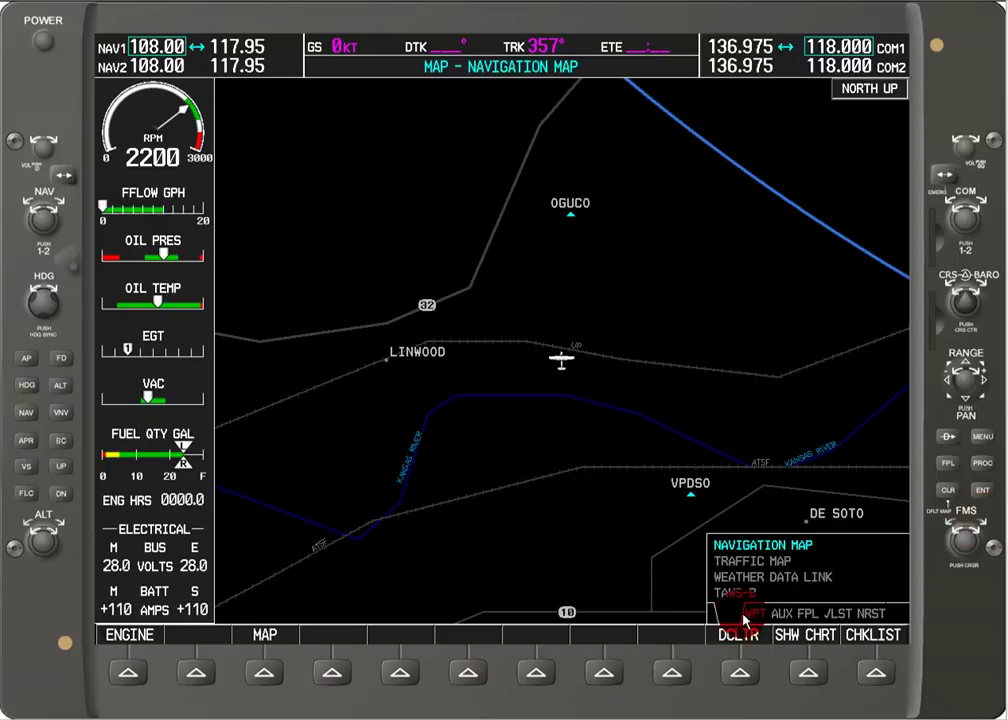
left_click(984, 524)
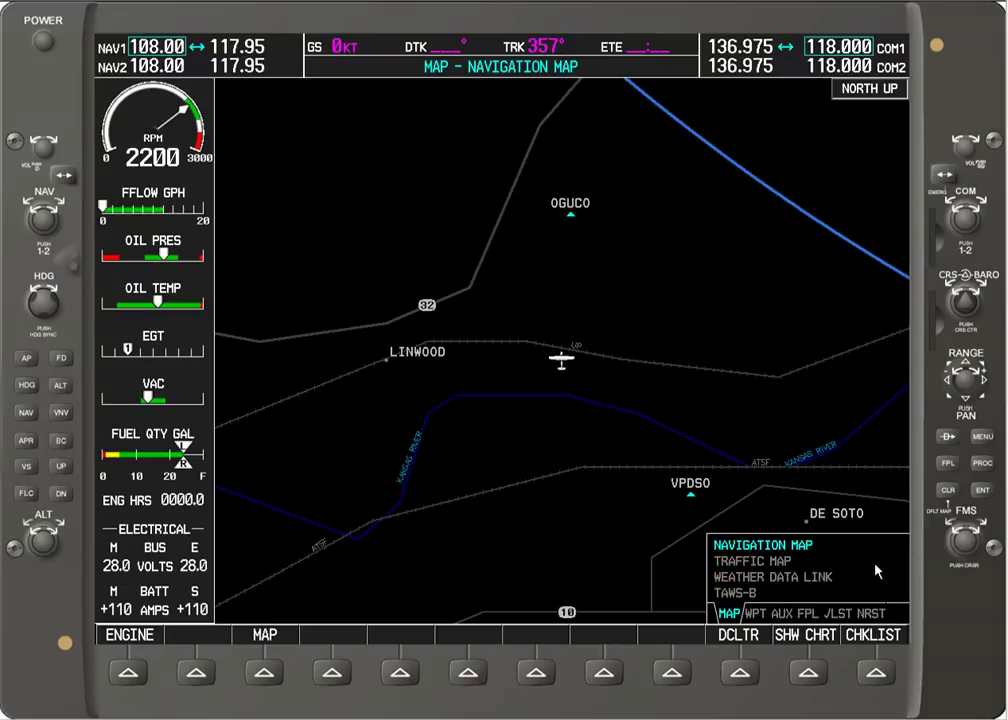
scroll(981, 533, "down", 1)
scroll(976, 537, "down", 1)
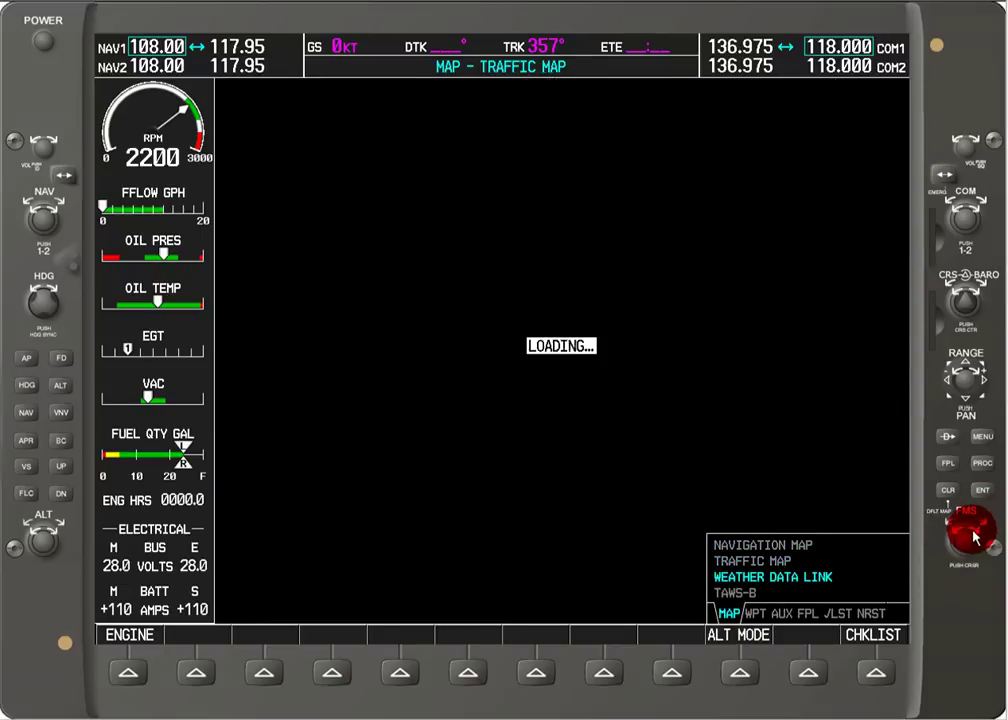
scroll(968, 535, "down", 1)
scroll(957, 537, "up", 3)
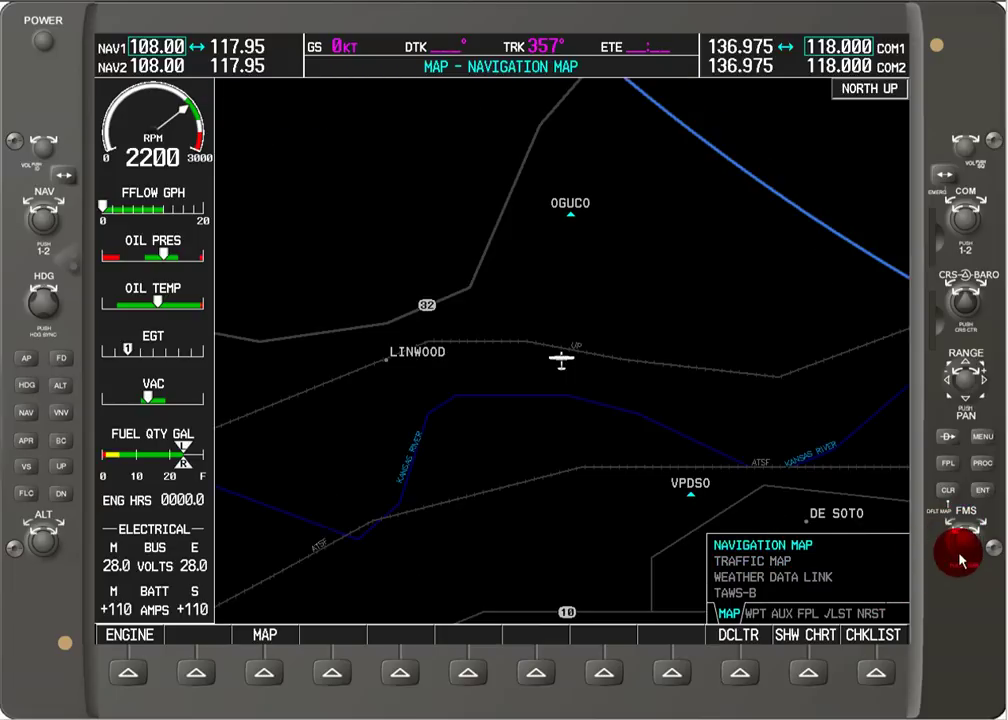
left_click(981, 527)
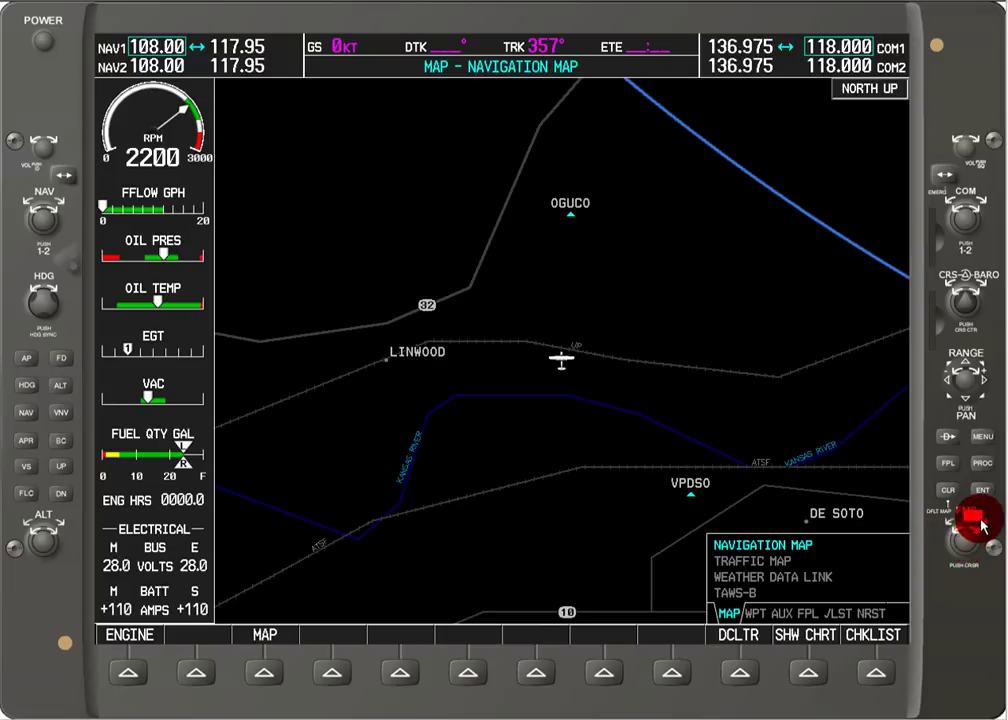
left_click(981, 527)
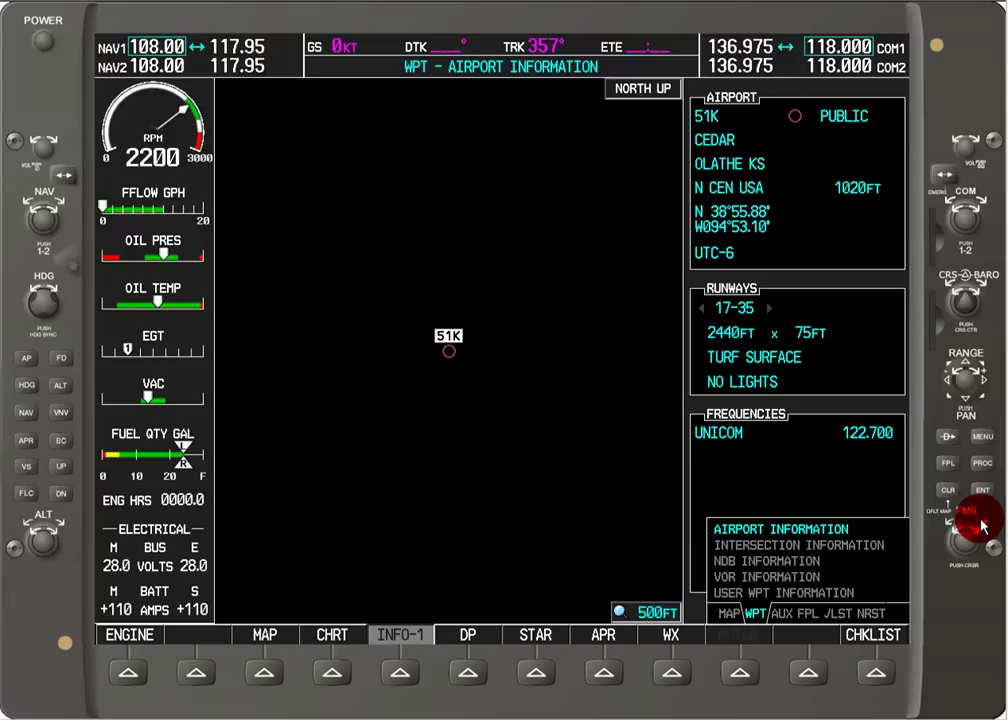
Advance through AUX, the active flight plan and engine failures checklist to Nearest Airports listing 51K at 6.8NM.
left_click(981, 527)
left_click(981, 527)
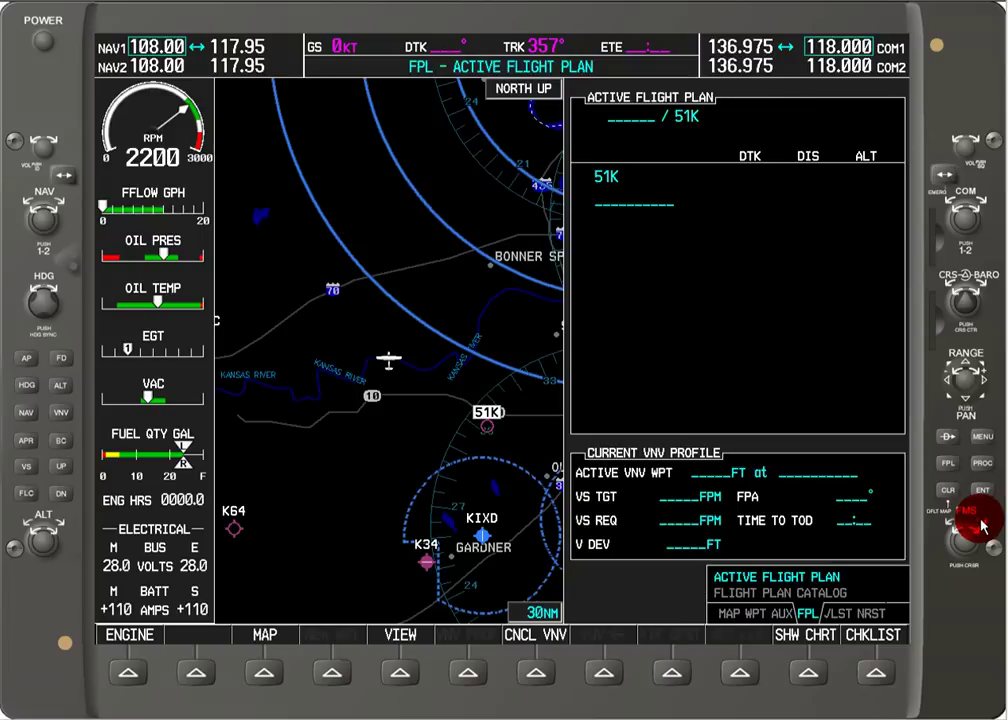
left_click(981, 527)
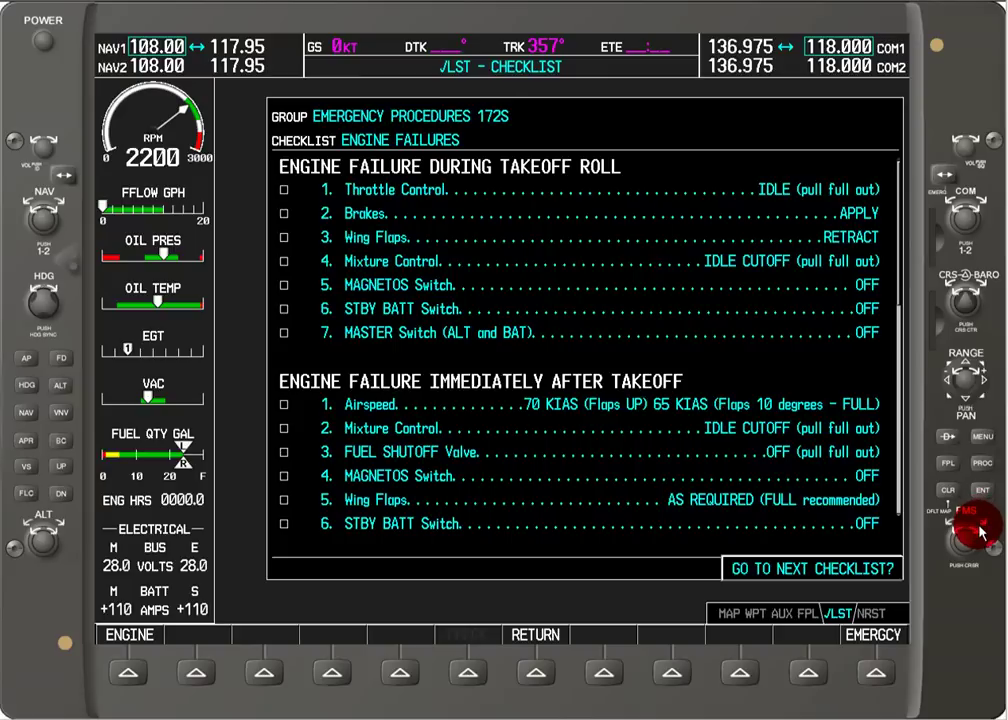
left_click(981, 529)
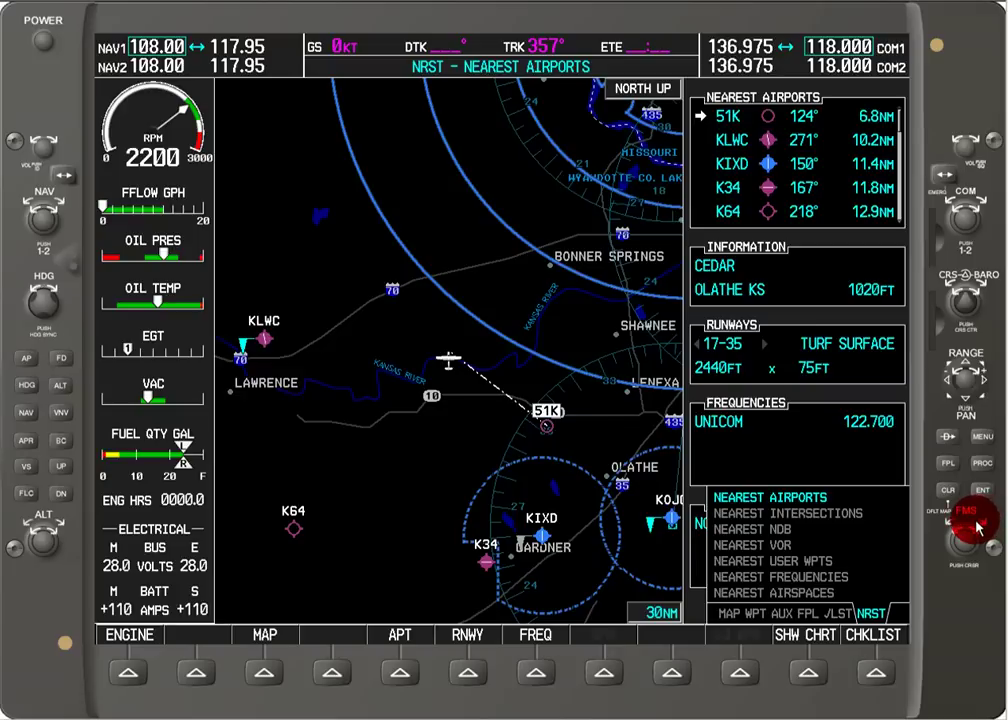